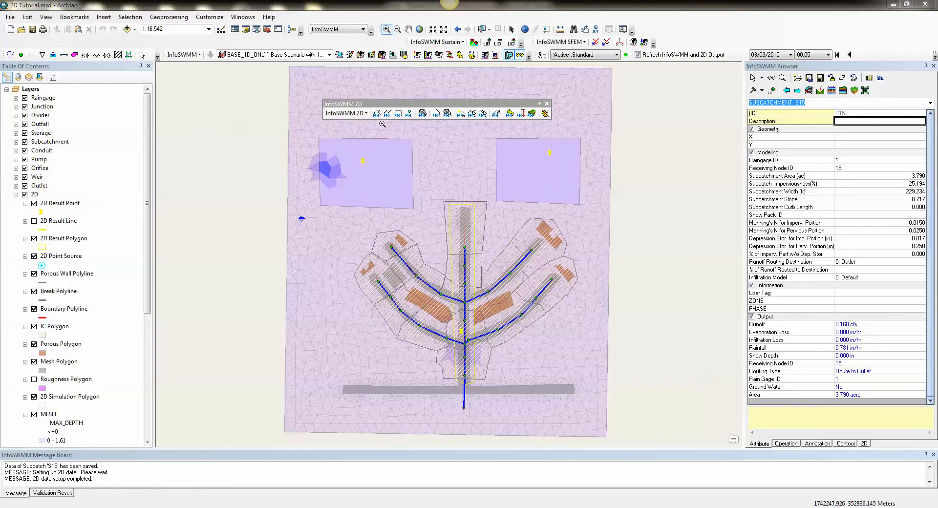
# Review the infiltration surface definitions and their Fixed, Horton and Constant infiltration types, then accept the dialog
pyautogui.click(347, 114)
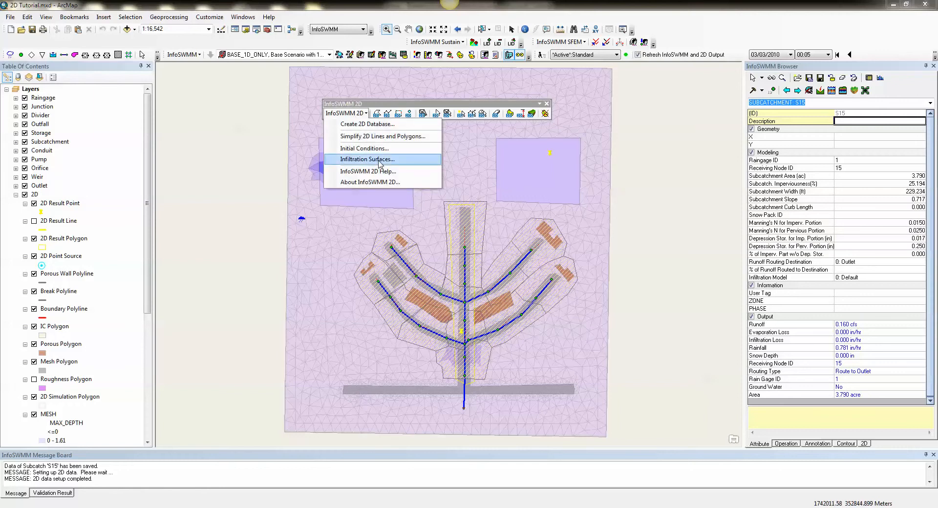
pyautogui.click(379, 162)
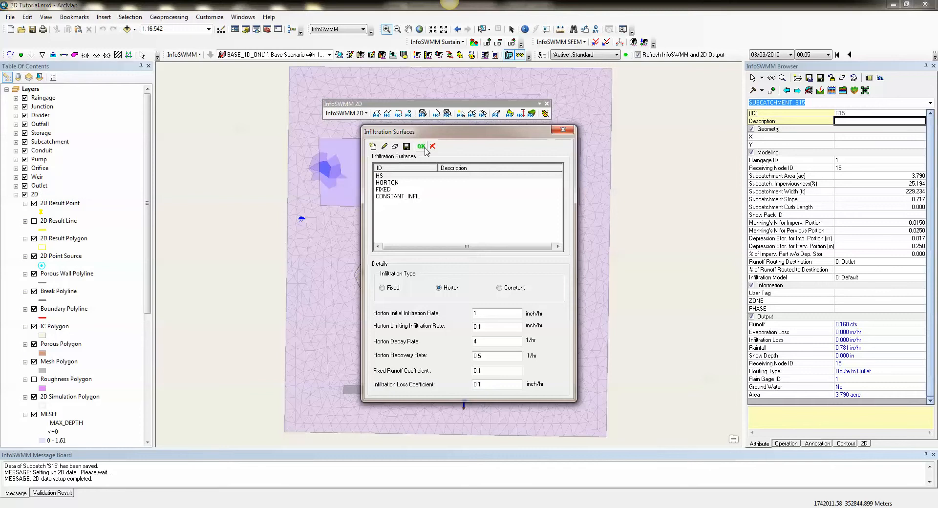
pyautogui.moveTo(430, 137); pyautogui.dragTo(360, 141)
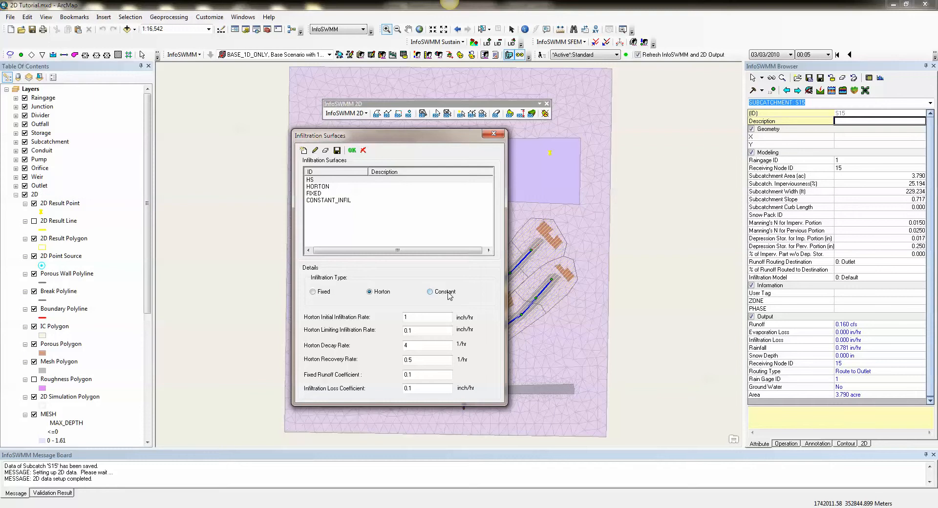
pyautogui.click(352, 151)
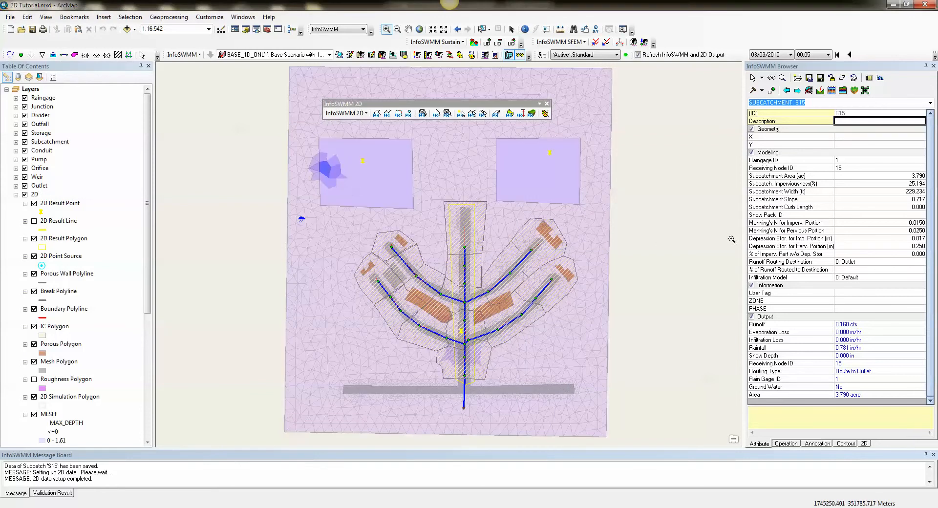
# Widen the InfoSWMM Browser and inspect the 2D properties of the 2DZONE simulation polygon
pyautogui.moveTo(742, 213); pyautogui.dragTo(720, 213)
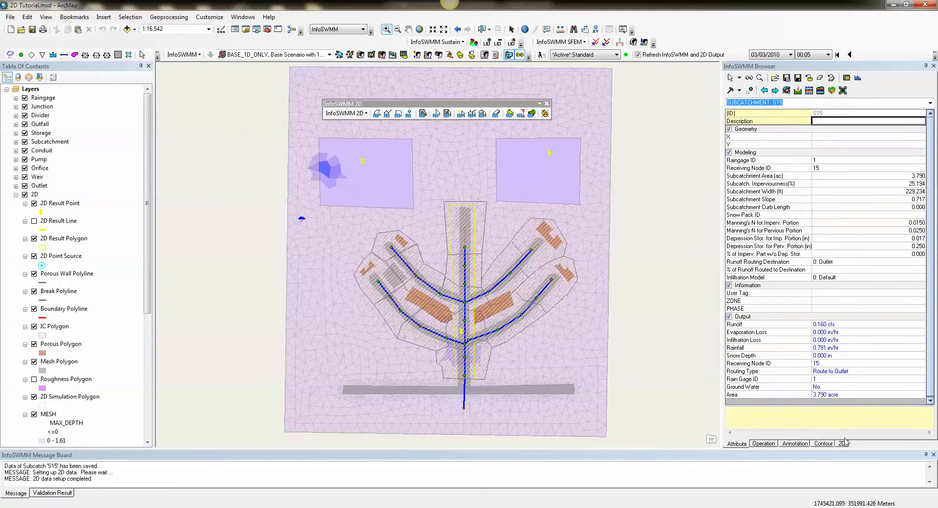
pyautogui.click(843, 443)
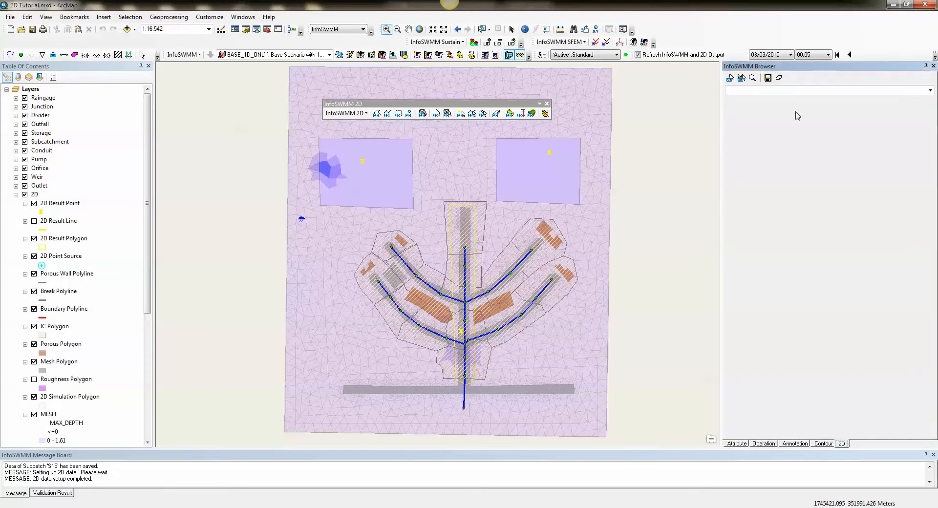
pyautogui.click(730, 79)
pyautogui.click(572, 324)
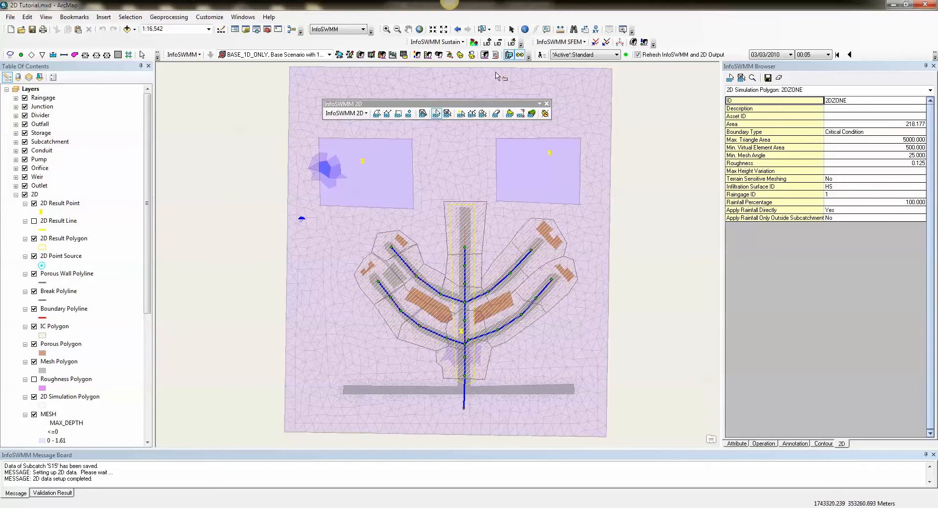
pyautogui.click(316, 100)
# Inspect the properties of the FIXED_INFILTRATION infiltration polygon in the model's upper-left rectangle
pyautogui.click(734, 78)
pyautogui.click(372, 176)
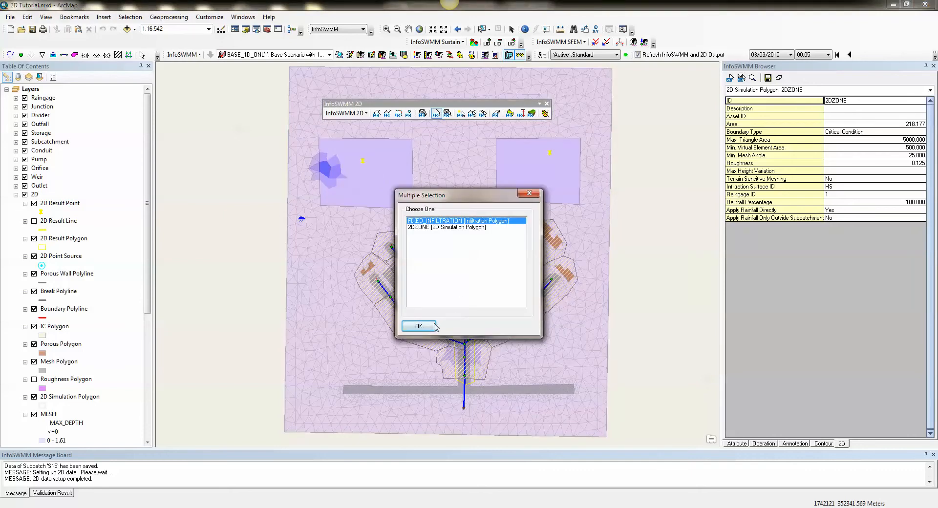
pyautogui.click(418, 326)
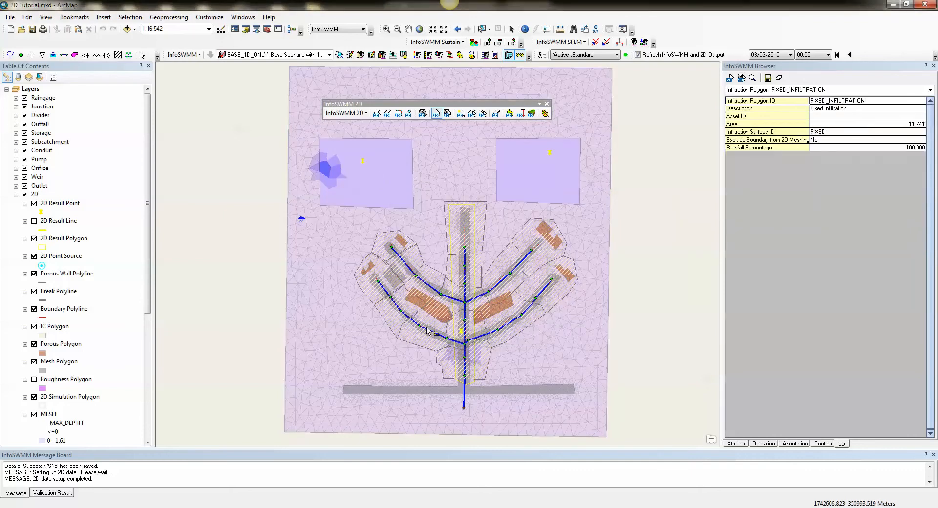
pyautogui.click(813, 140)
# Inspect the properties of the CONSTANT infiltration polygon in the model's upper-right rectangle and select the result point inside it
pyautogui.click(565, 172)
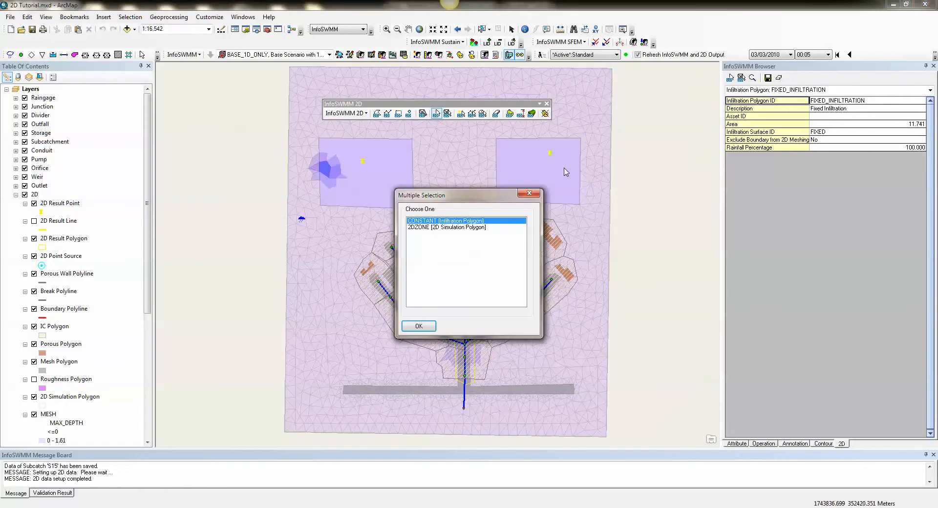
pyautogui.click(434, 326)
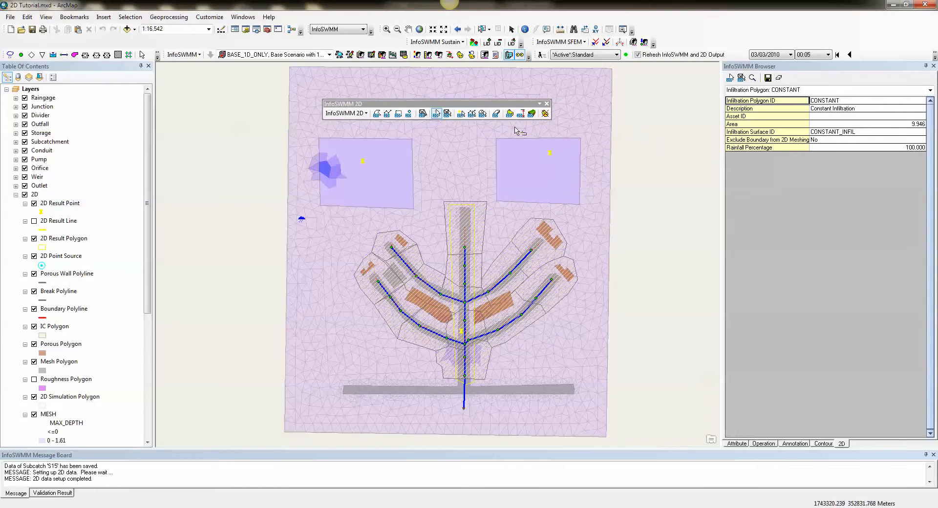
pyautogui.click(550, 153)
pyautogui.click(737, 443)
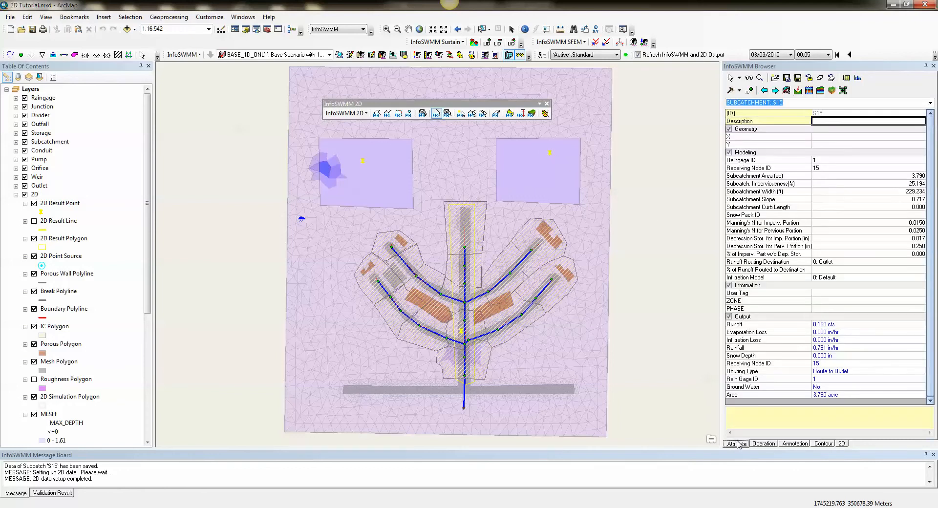
pyautogui.click(730, 79)
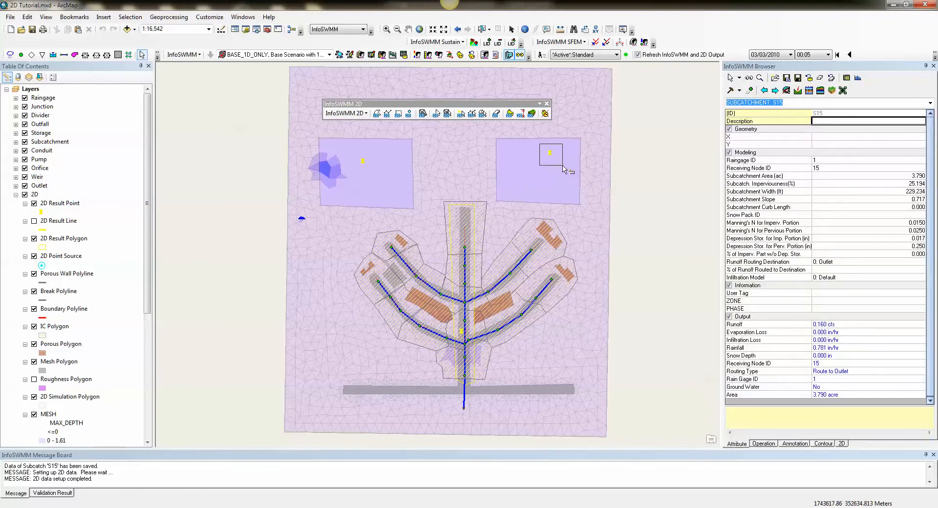
pyautogui.click(730, 79)
pyautogui.moveTo(541, 142); pyautogui.dragTo(557, 161)
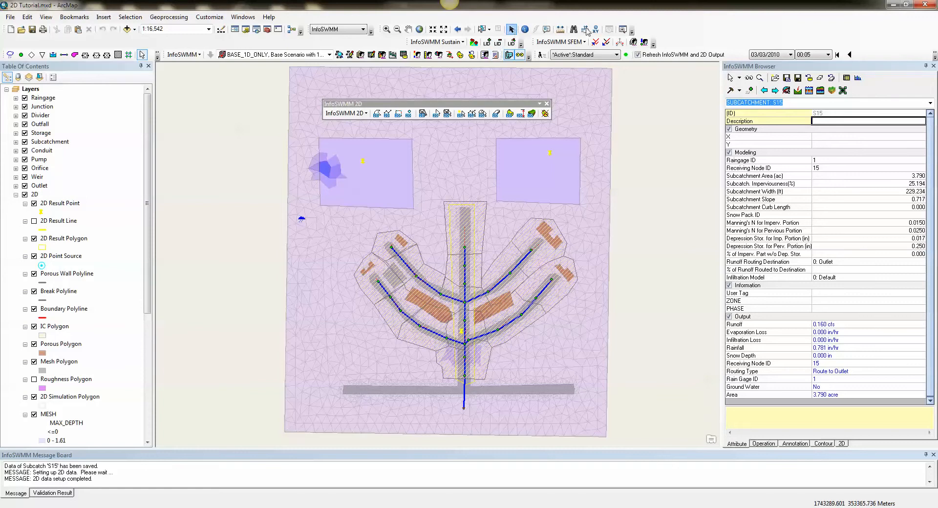
pyautogui.click(512, 29)
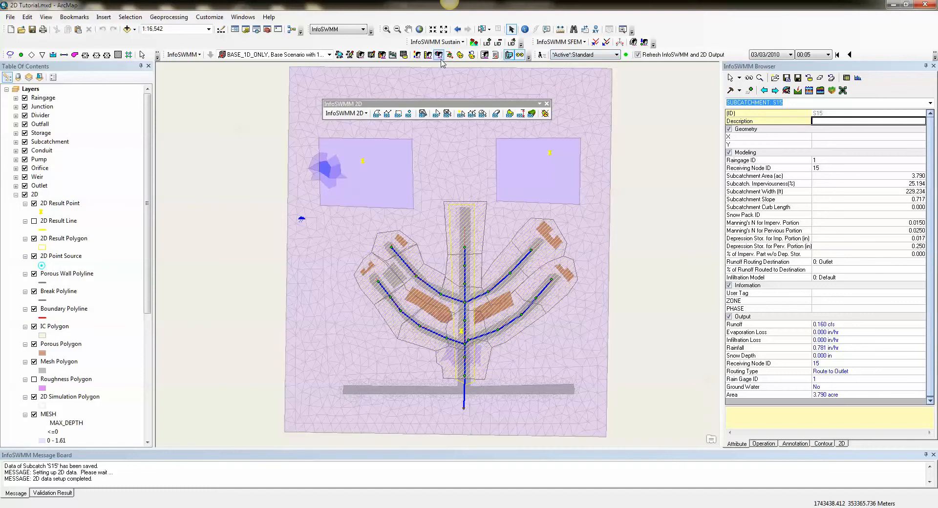
# Create a 2D Point Graph for result point Q1 in the constant infiltration area and plot its 2D Depth
pyautogui.click(382, 55)
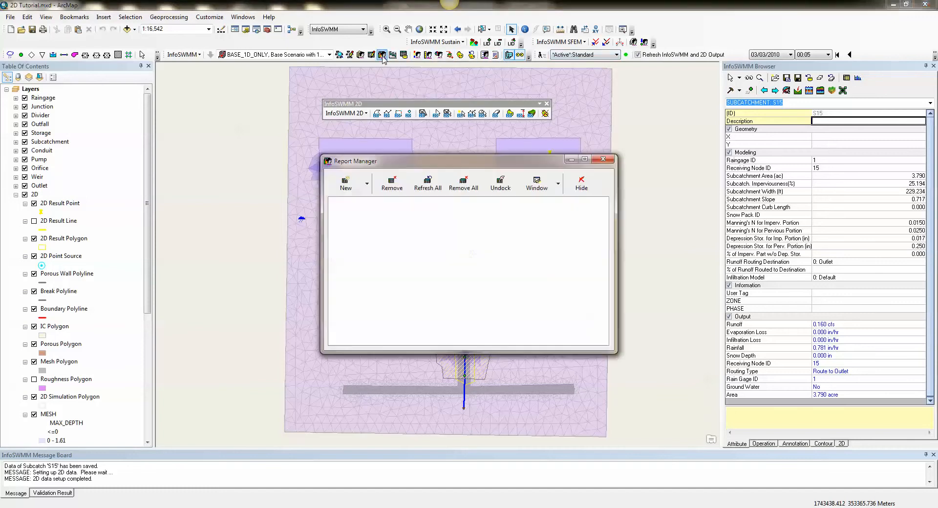
pyautogui.click(348, 184)
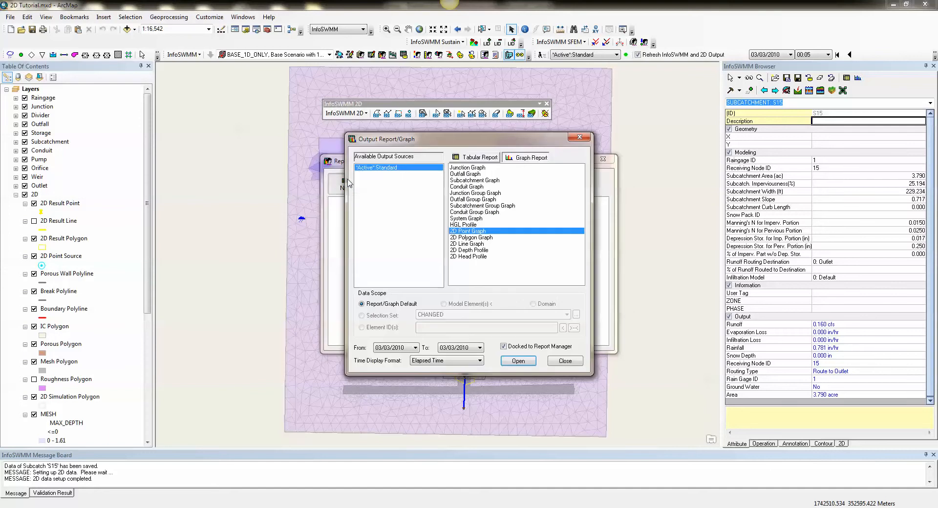
pyautogui.doubleClick(474, 235)
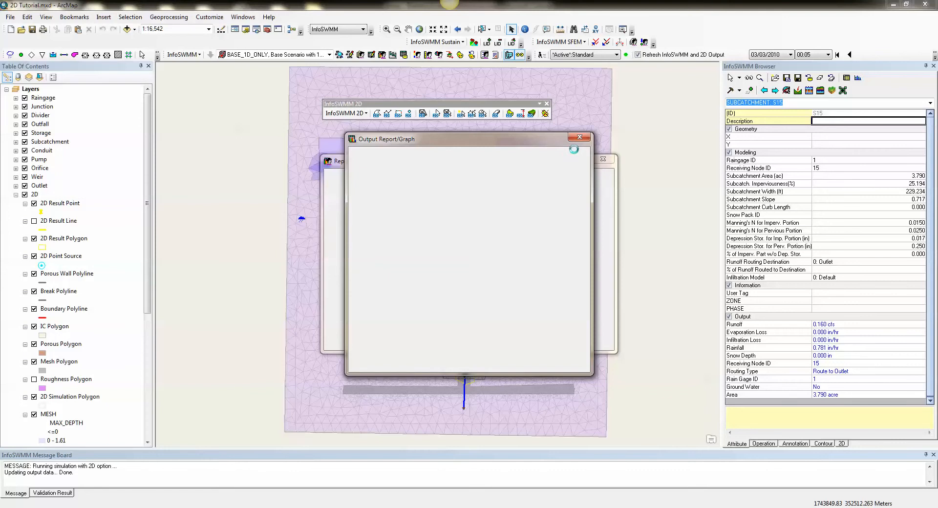
pyautogui.click(598, 212)
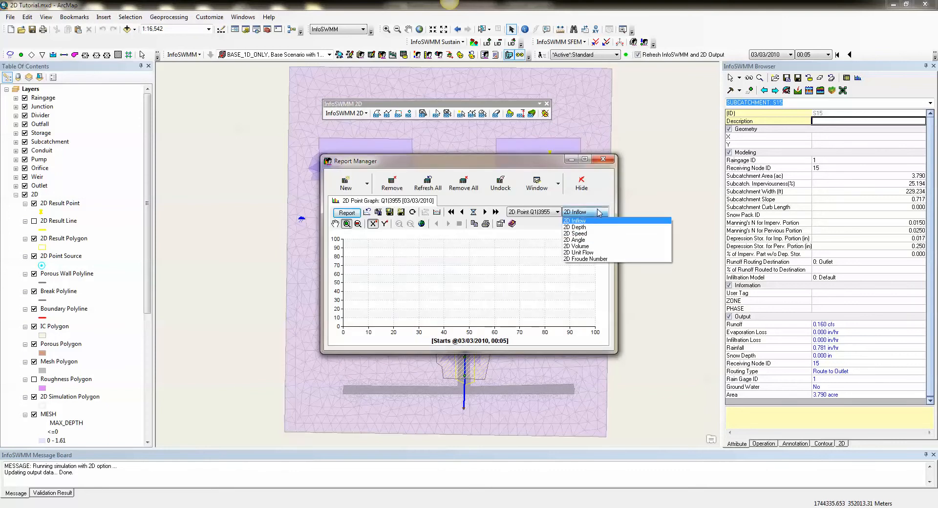
pyautogui.click(587, 227)
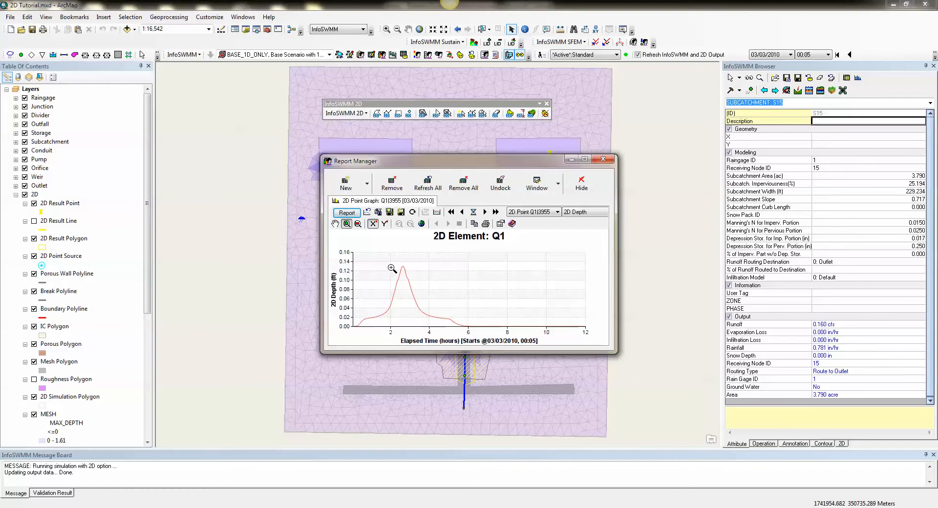
pyautogui.moveTo(452, 331)
# Add a 2D Point Graph for result point P2 in the fixed infiltration area and plot its 2D Depth
pyautogui.click(355, 188)
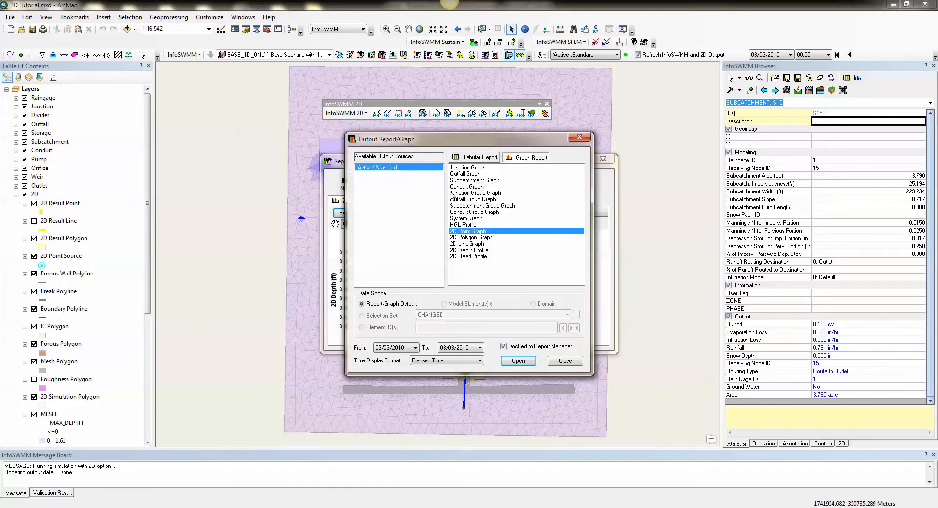
pyautogui.doubleClick(478, 232)
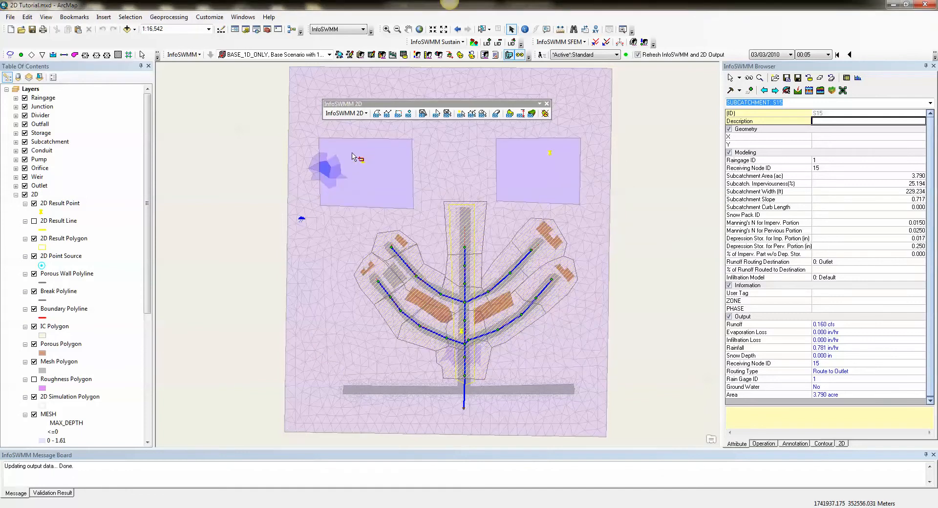
pyautogui.moveTo(352, 153); pyautogui.dragTo(381, 174)
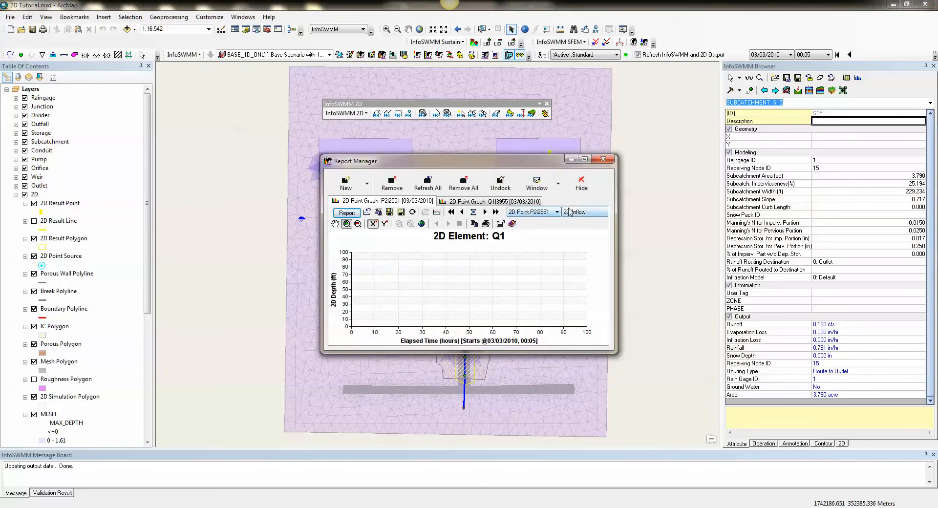
pyautogui.click(570, 212)
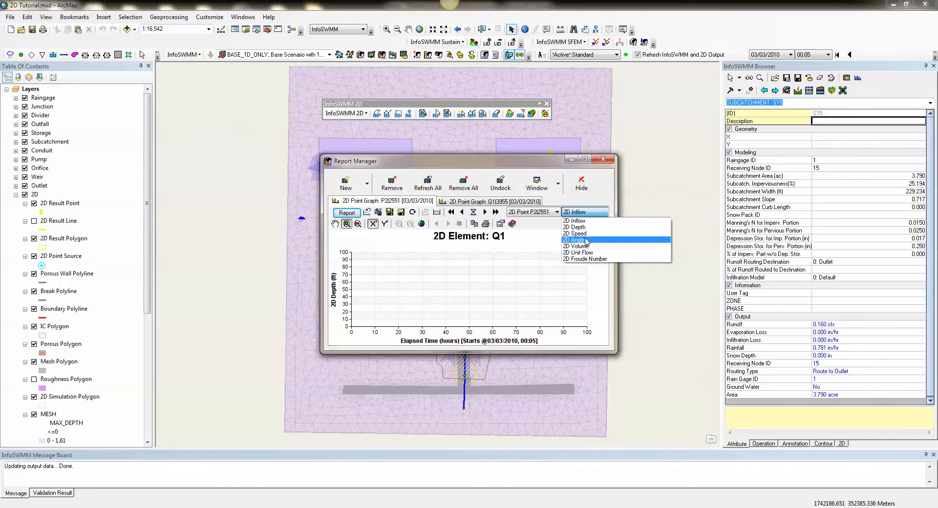
pyautogui.click(584, 227)
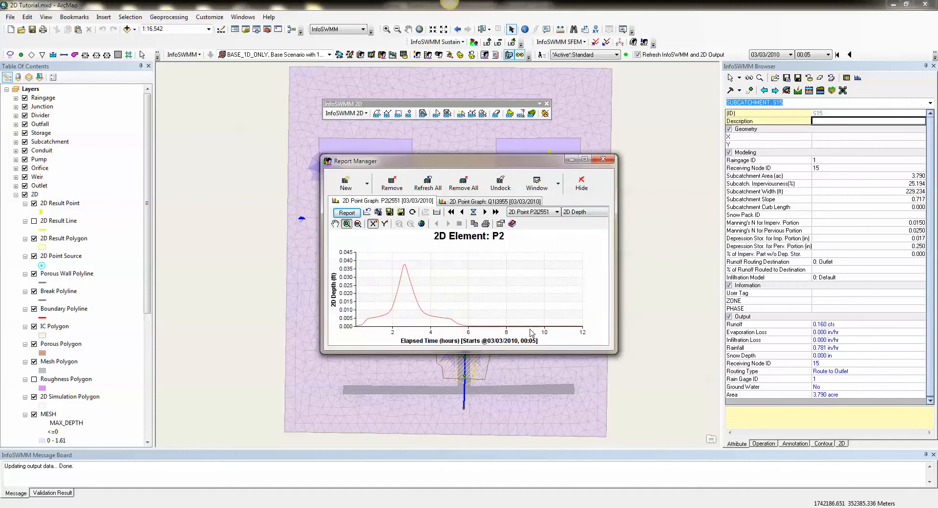
# Add a 2D Point Graph of 2D Depth for result point P3 near the lower conduit junction, then close the Report Manager
pyautogui.click(341, 182)
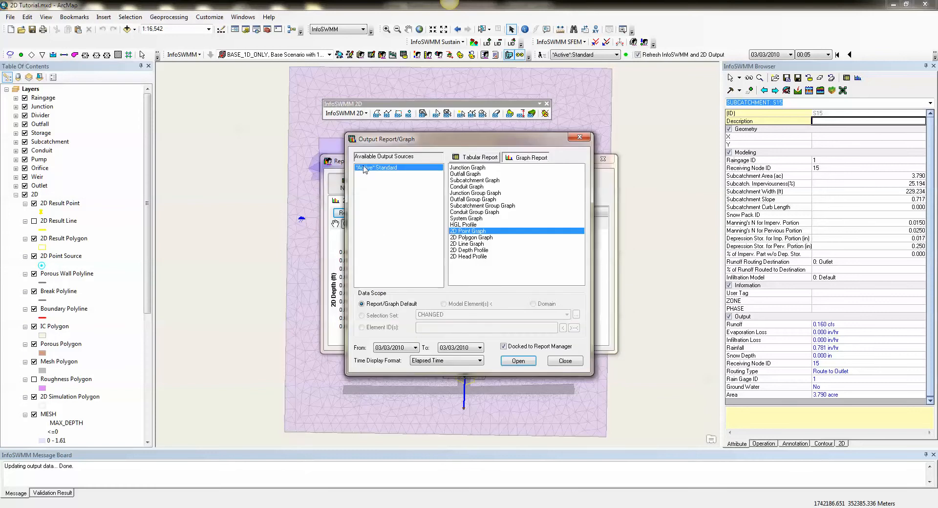
pyautogui.doubleClick(479, 235)
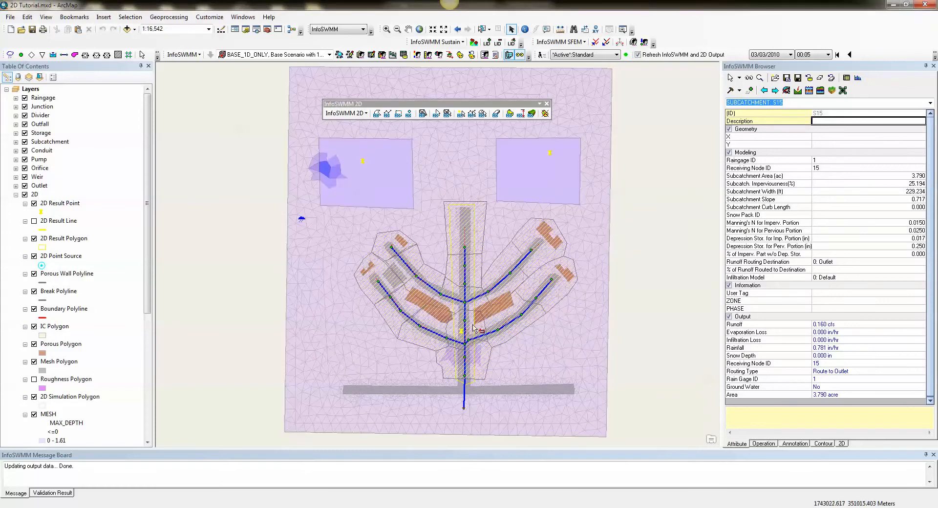
pyautogui.click(472, 344)
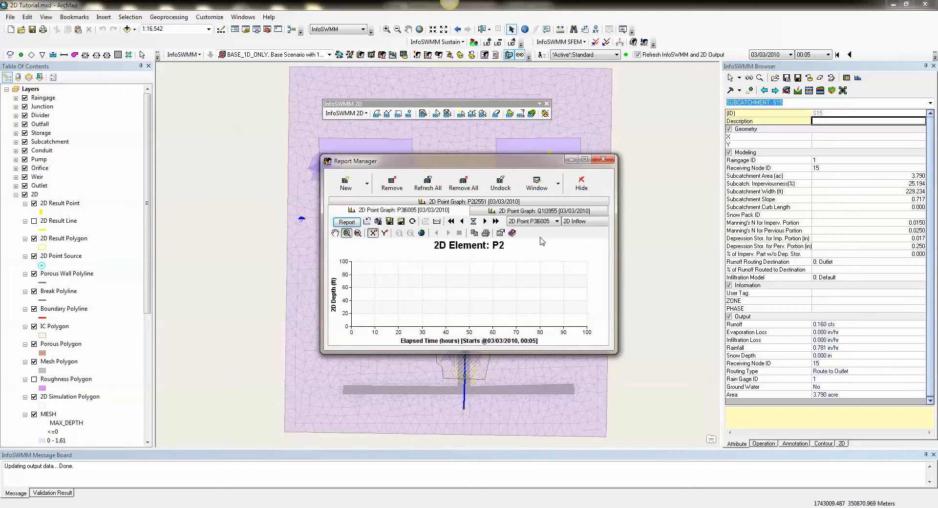
pyautogui.click(576, 221)
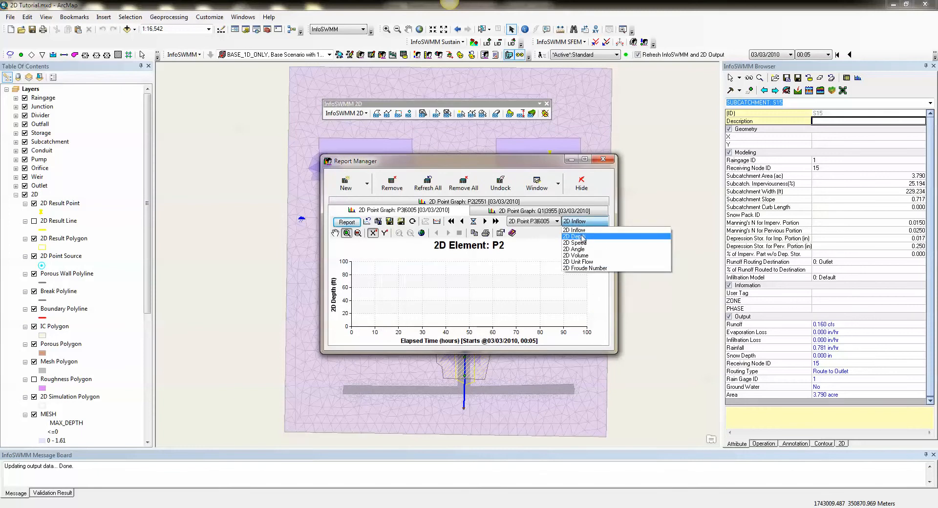
pyautogui.click(581, 236)
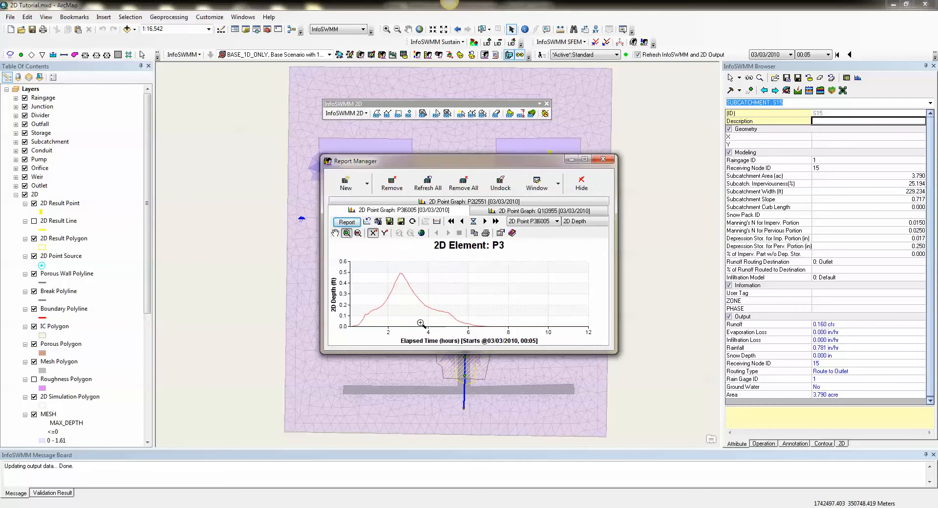
pyautogui.click(585, 222)
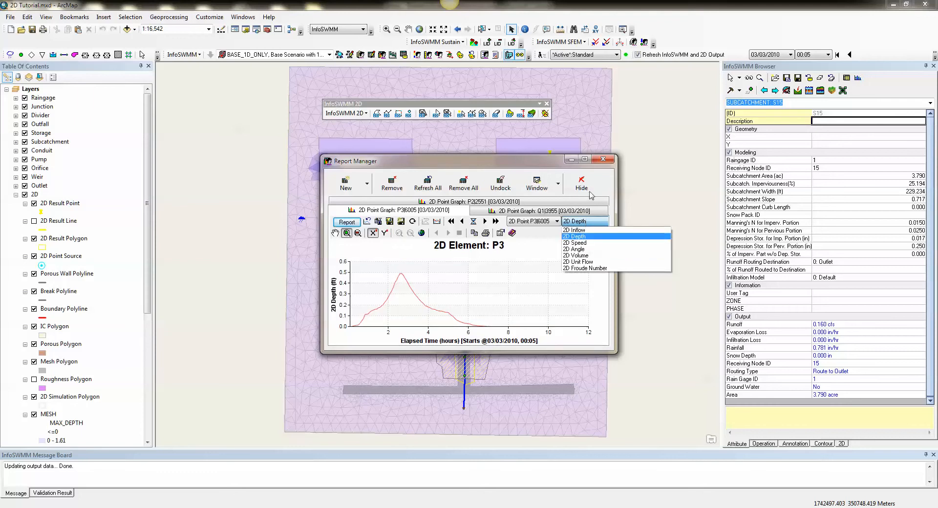
pyautogui.click(601, 159)
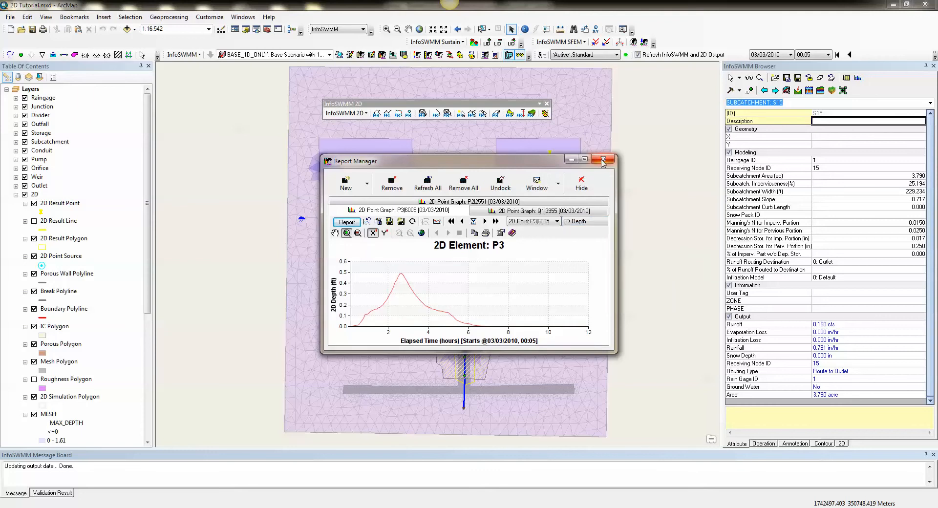
pyautogui.click(601, 159)
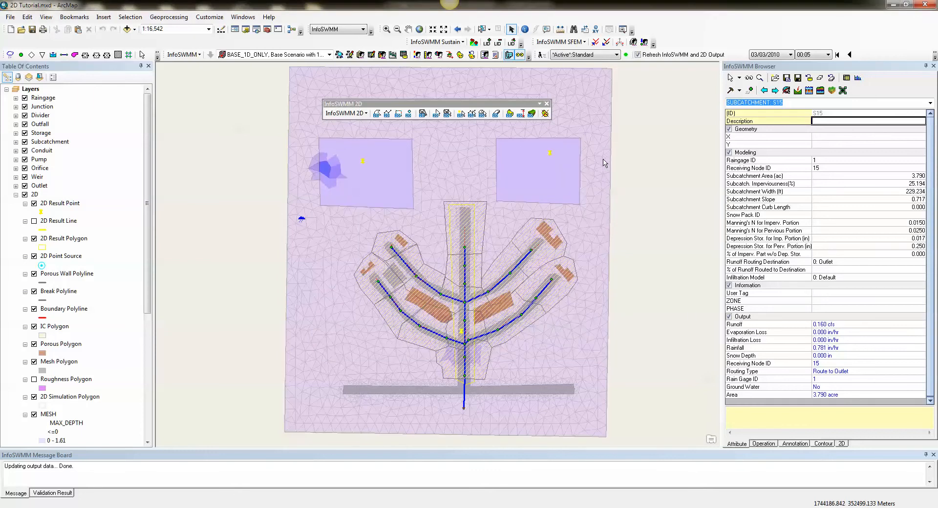
# Reopen the infiltration surface definitions, check the Horton settings of the HS surface, and close them
pyautogui.click(345, 113)
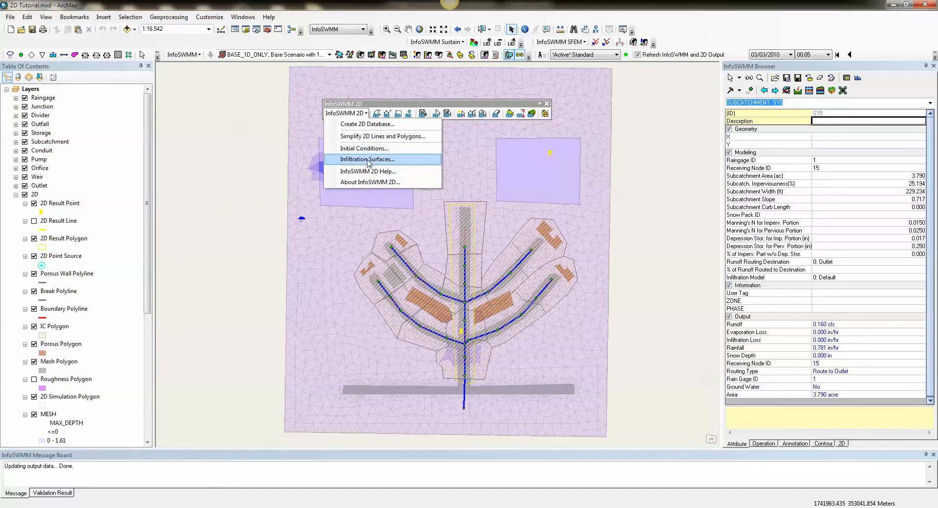
pyautogui.click(369, 159)
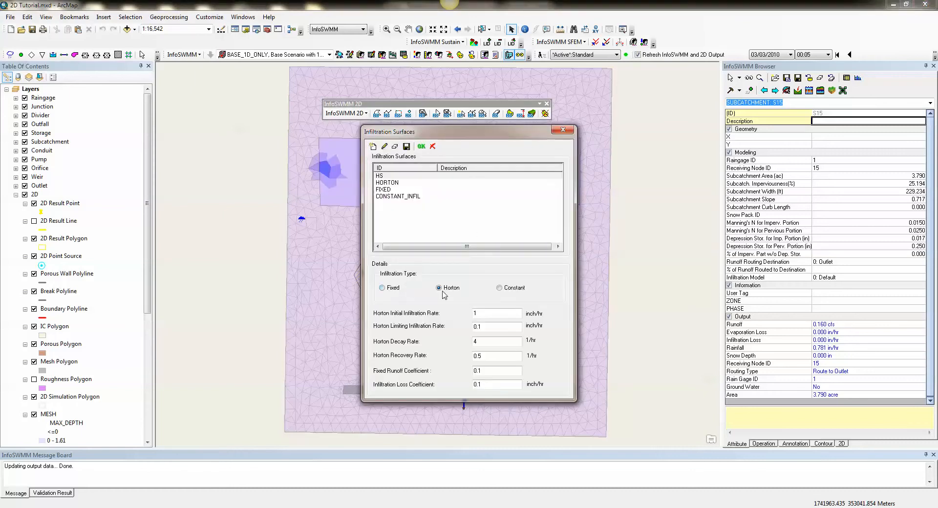
pyautogui.click(562, 129)
# Compare the 2D properties of the 2DZONE simulation polygon with those of the CONSTANT infiltration polygon
pyautogui.click(842, 443)
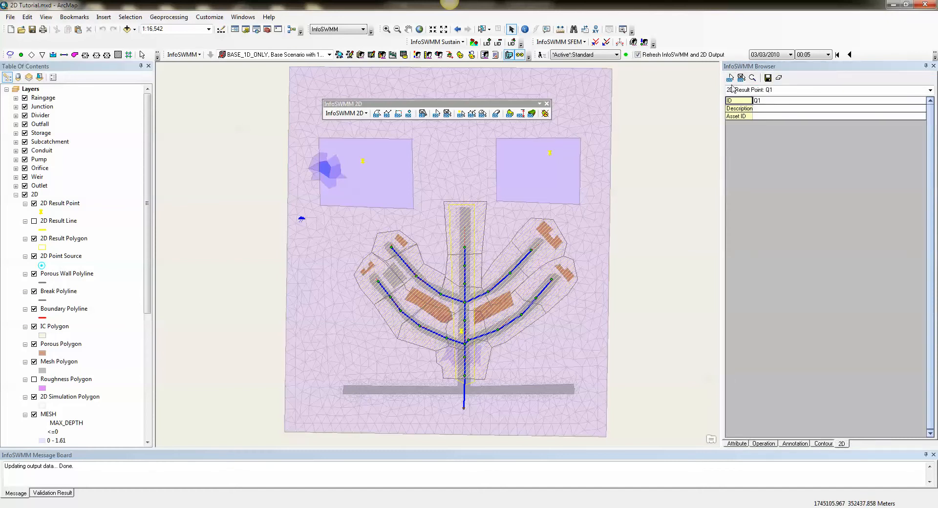
pyautogui.click(436, 113)
pyautogui.click(577, 222)
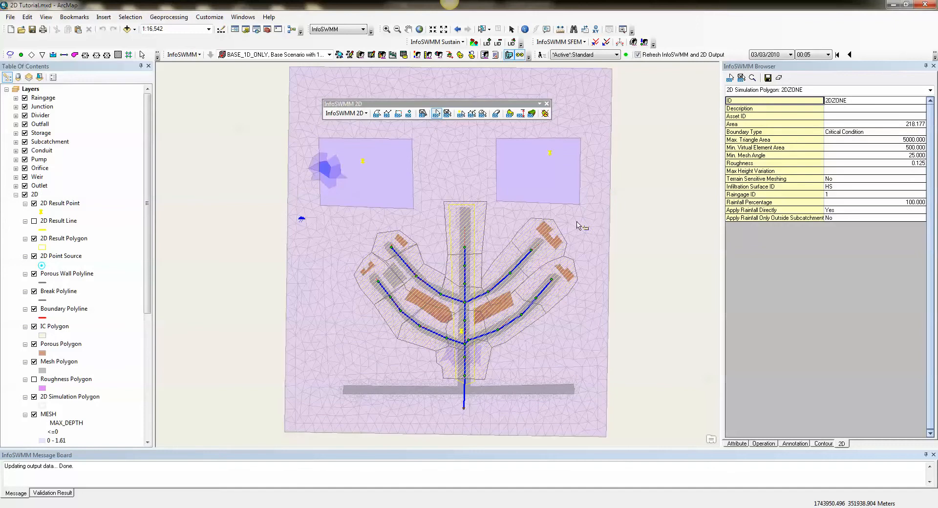
pyautogui.click(560, 177)
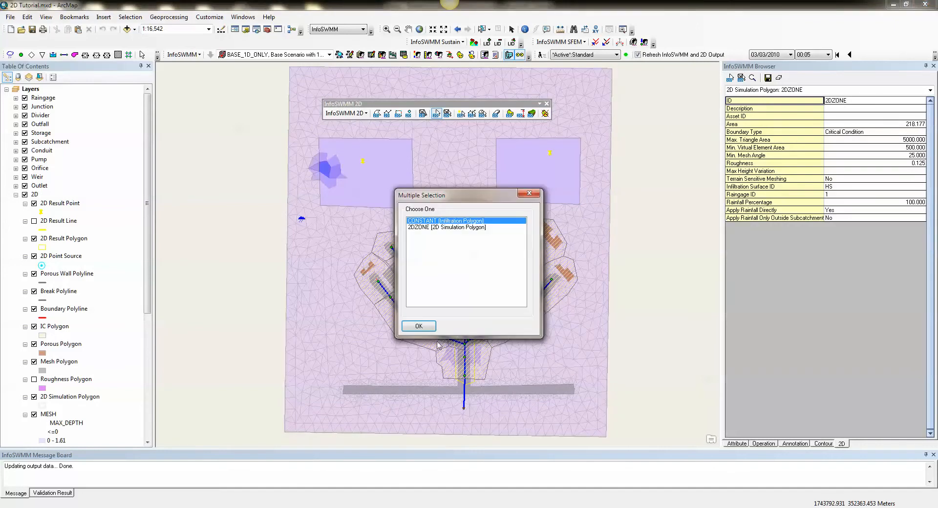
pyautogui.click(426, 327)
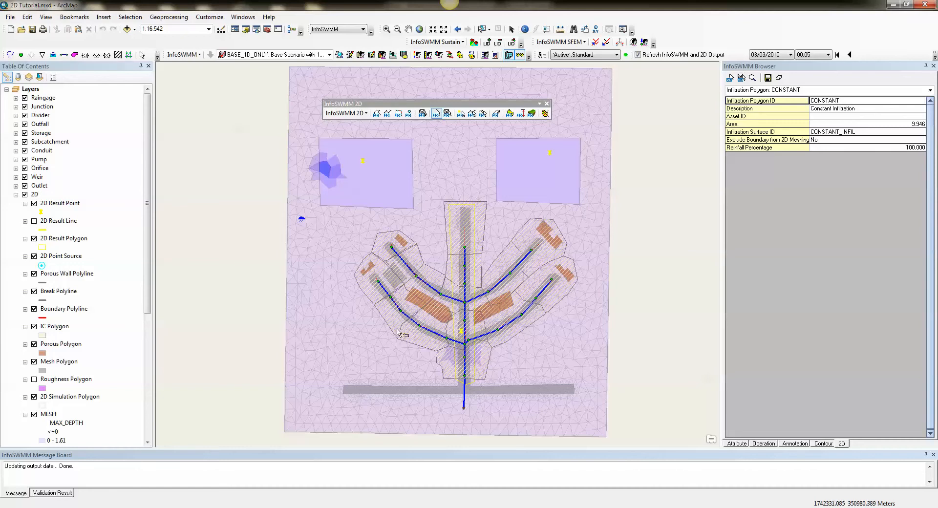
pyautogui.click(567, 236)
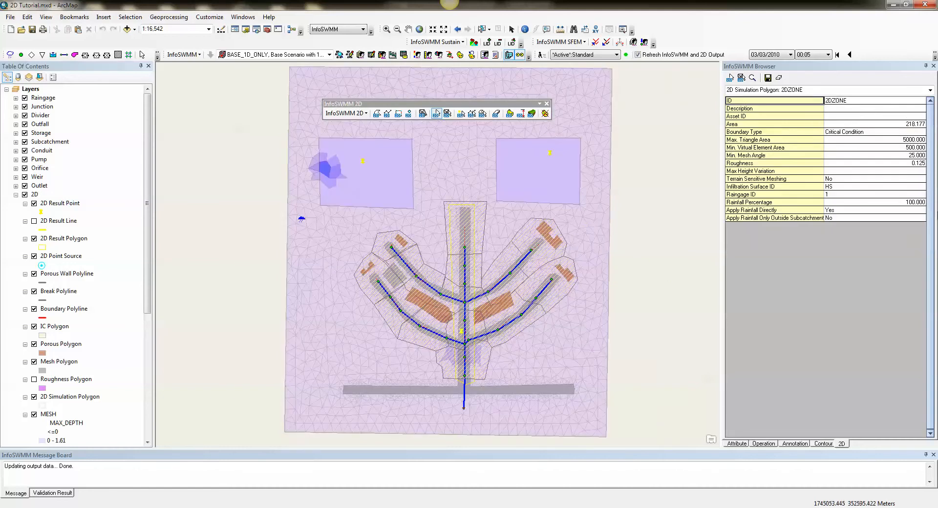